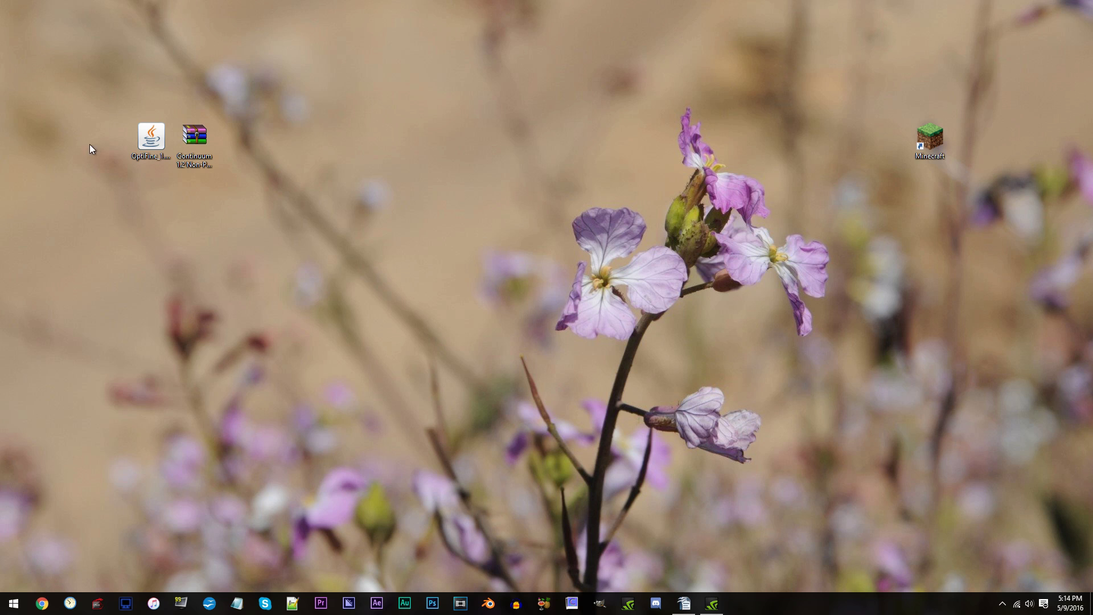
Step: Point out the OptiFine installer and the Continuum shader pack archive on the desktop
click(142, 146)
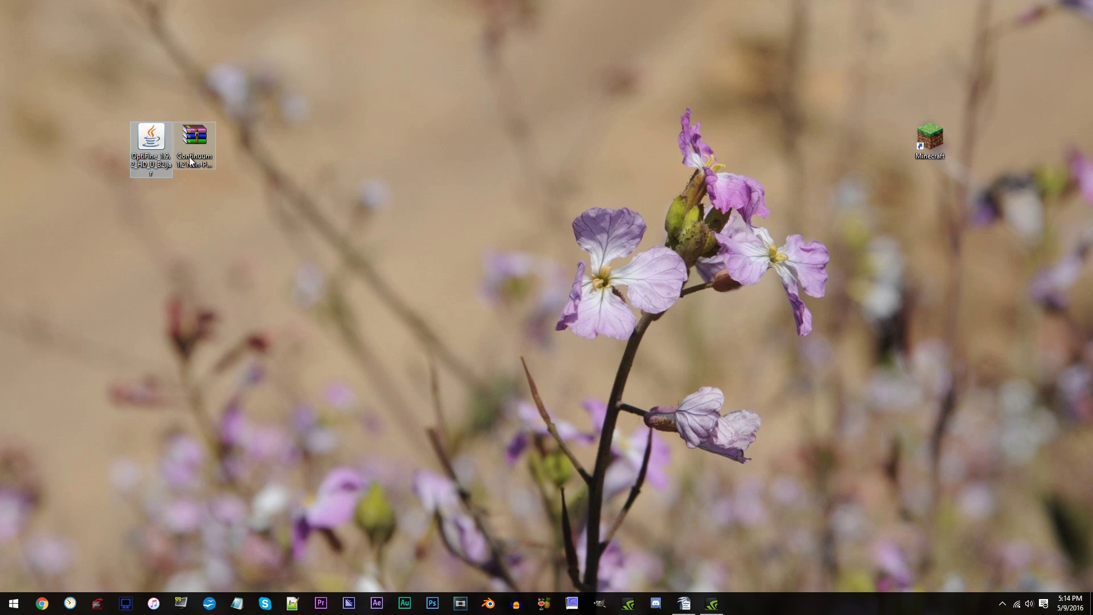
click(209, 156)
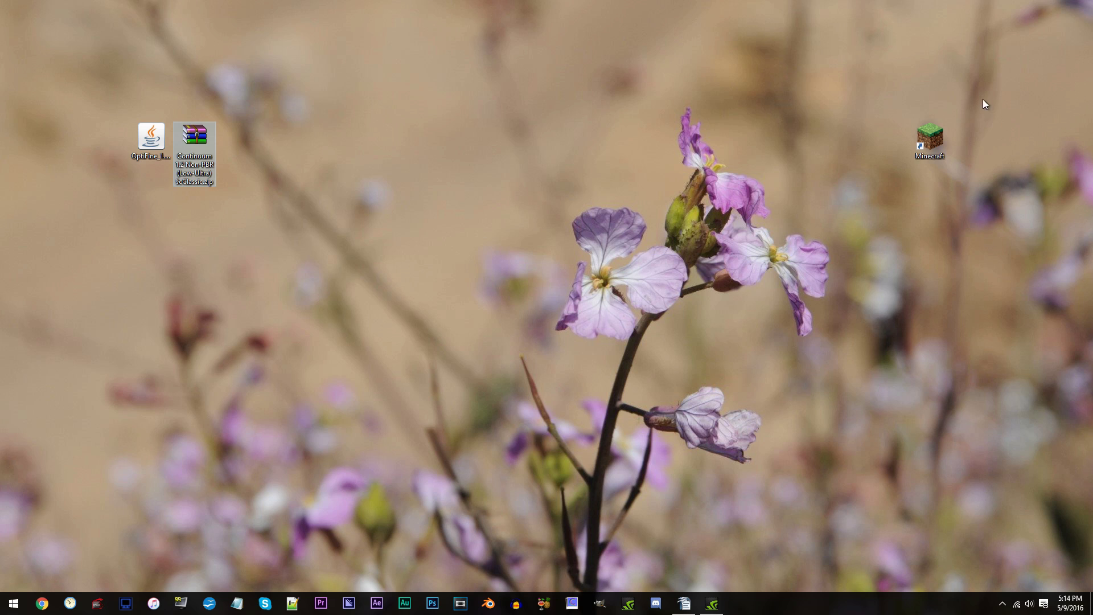
click(837, 167)
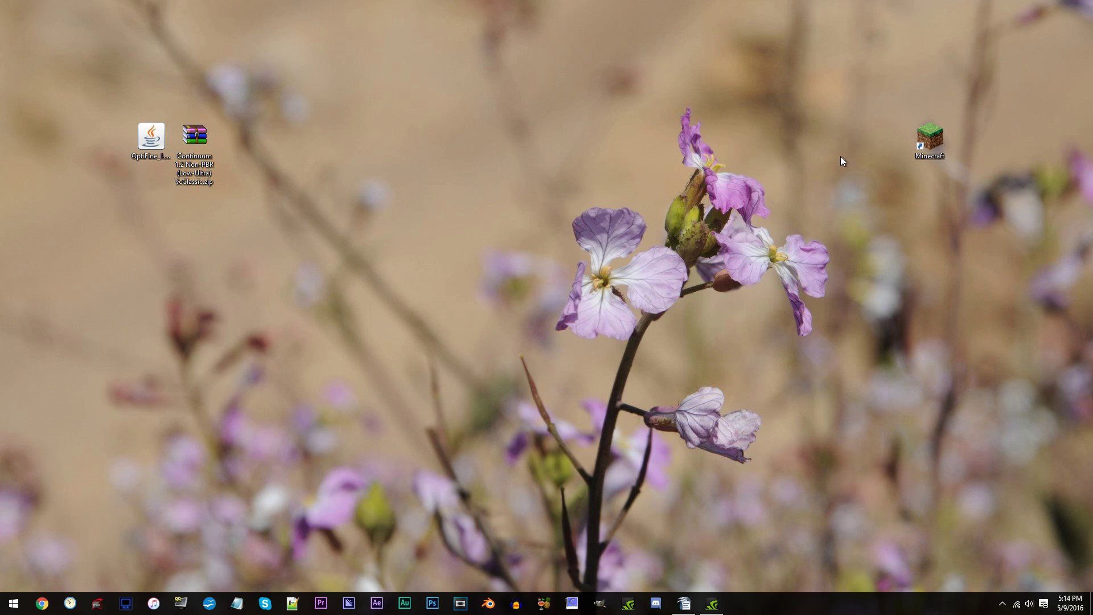
Step: In the launcher, create a new profile named '1.9.2 Shaders (No Forge)' using release 1.9.2
double_click(932, 135)
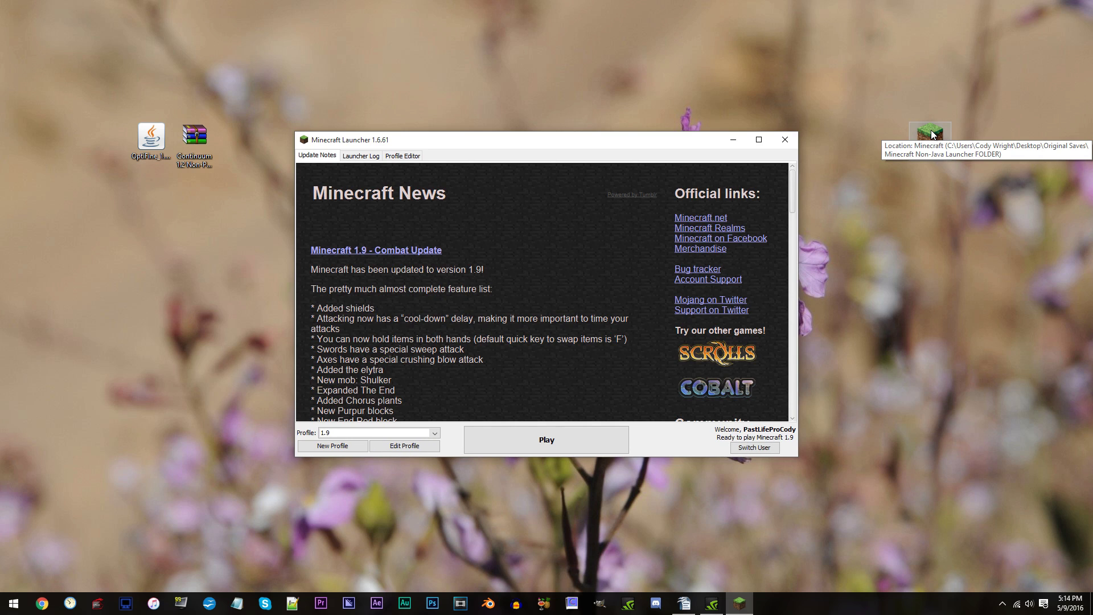
click(335, 446)
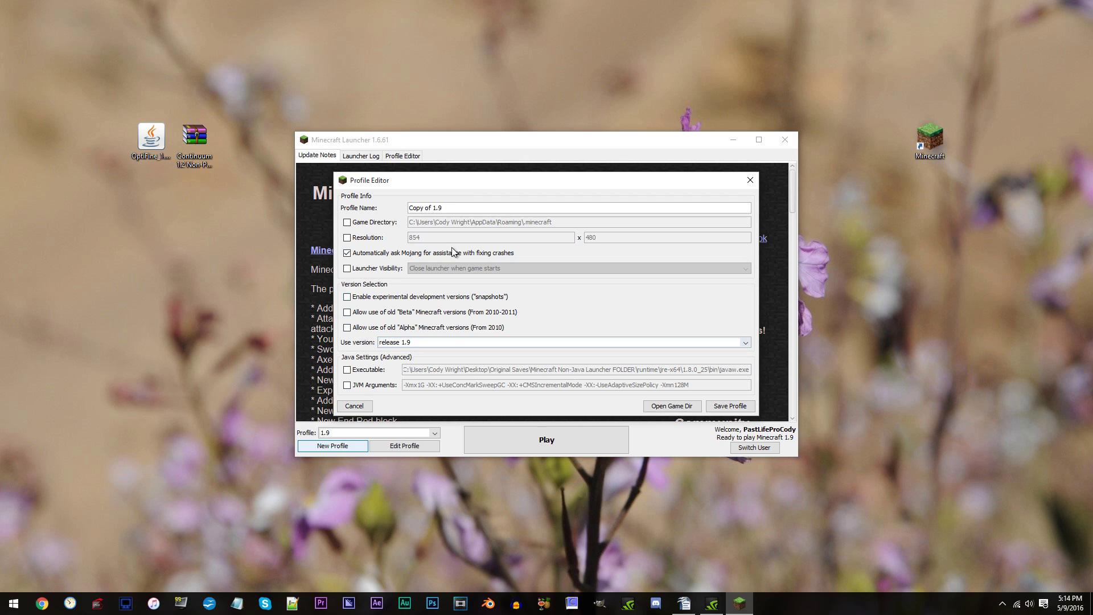
drag(449, 208, 407, 209)
text(1.9.2 Shaders (No Forge)
click(434, 347)
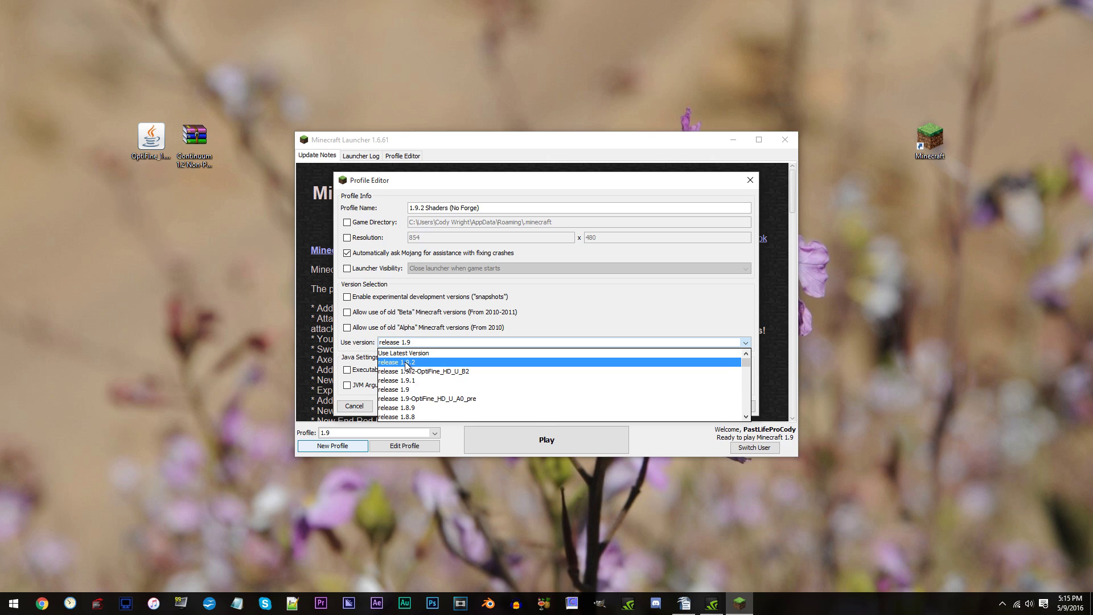
click(407, 363)
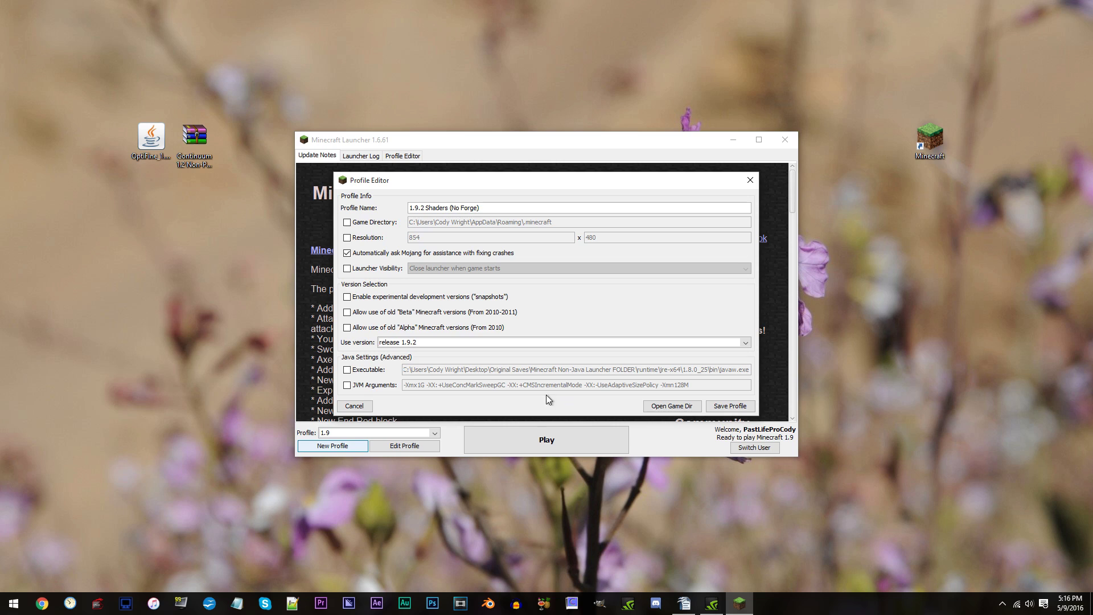
Step: Enable JVM Arguments and change the memory setting from -Xmx1G to -Xmx4G
click(361, 387)
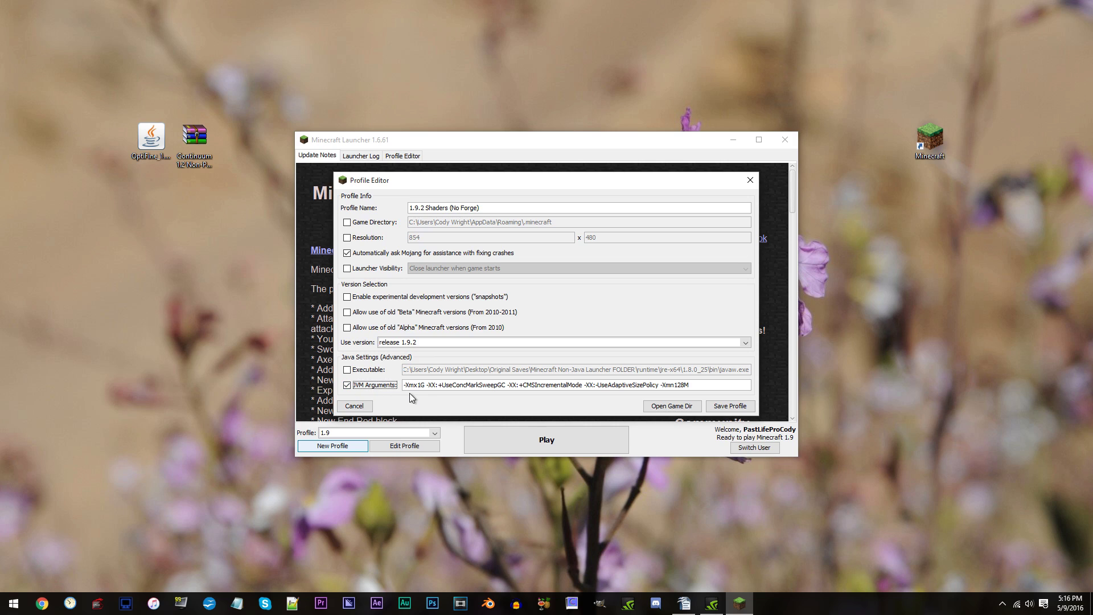
click(422, 386)
key(BackSpace)
text(4)
Step: Save the profile and keep it selected in the profile dropdown
click(729, 405)
click(398, 434)
click(396, 434)
Step: Launch Minecraft 1.9.2 once from the new profile, then quit from the main menu
click(558, 440)
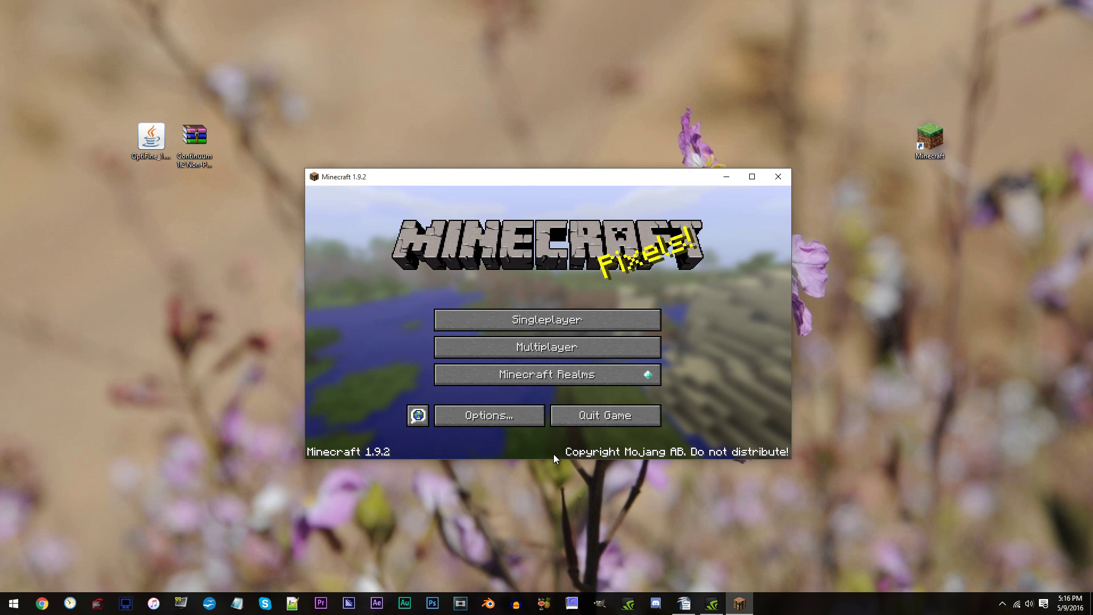
click(609, 418)
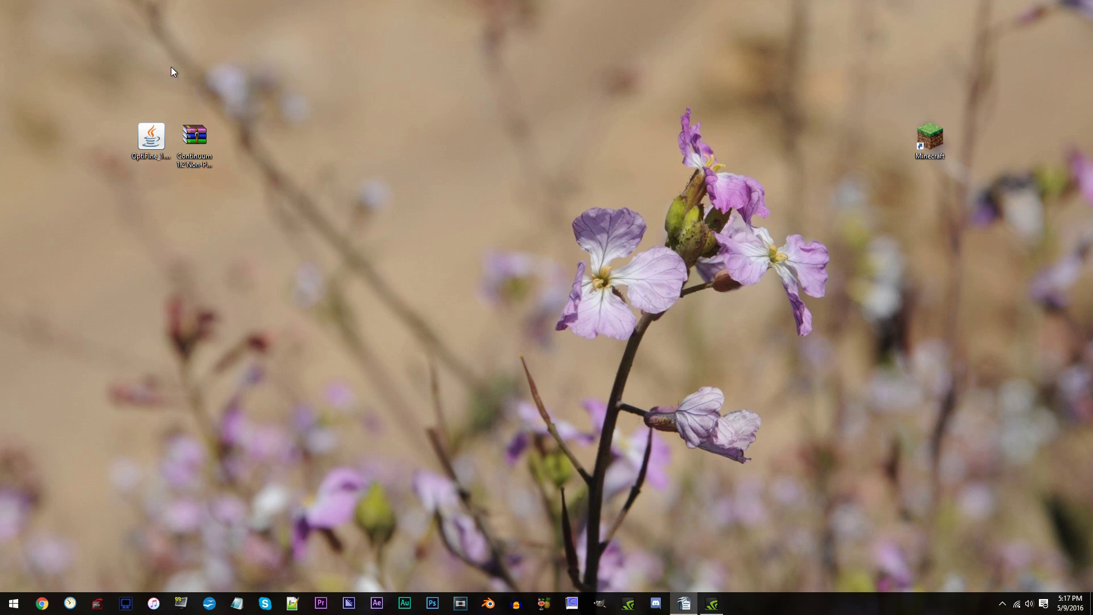
Step: Run the OptiFine jar and install OptiFine HD Ultra B2 for 1.9.2, confirming the success message
double_click(146, 133)
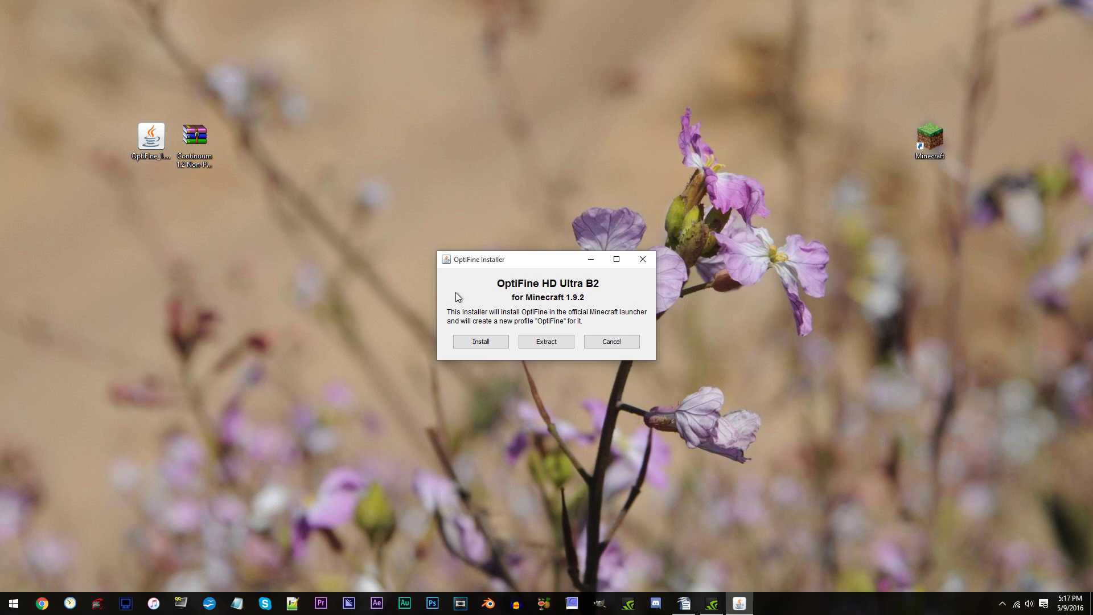
click(489, 340)
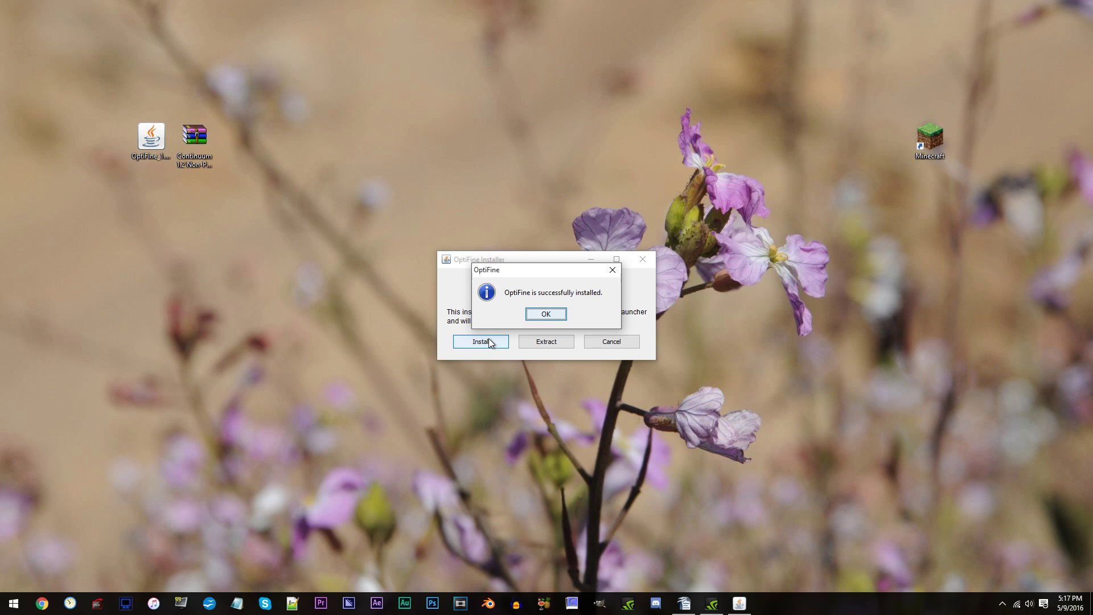
click(530, 314)
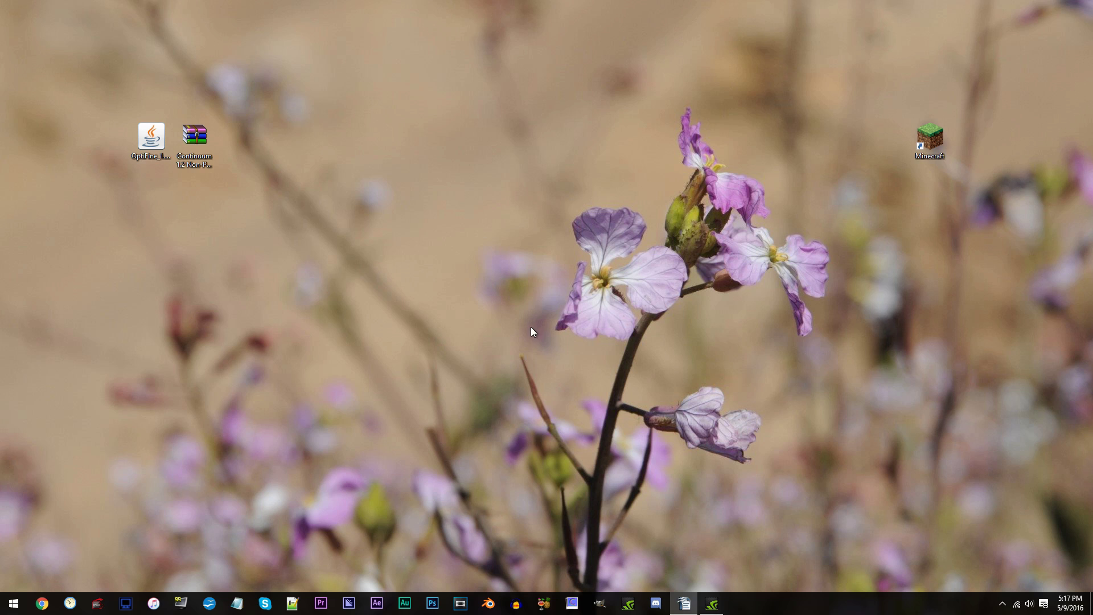
Step: Select the 1.9.2 Shaders (No Forge) profile, switch it to 1.9.2-OptiFine_HD_U_B2, and save
double_click(923, 146)
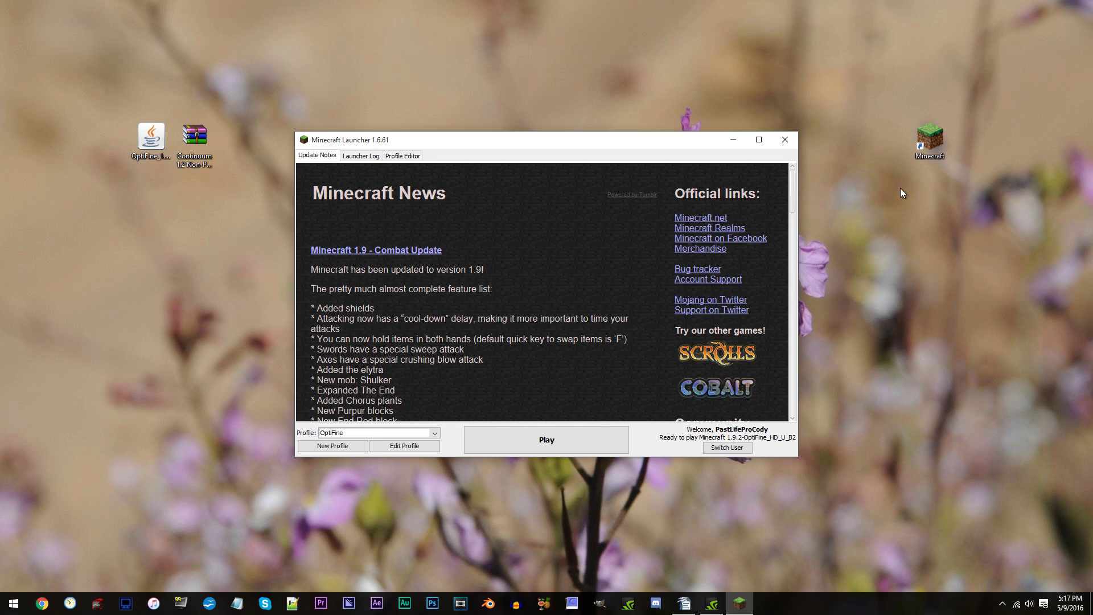
click(371, 431)
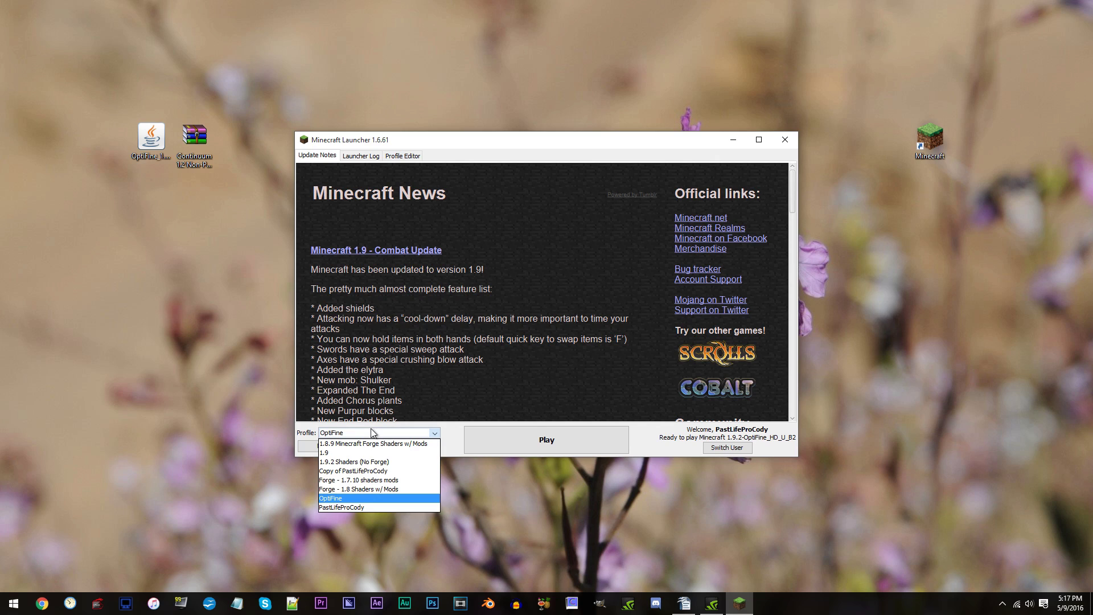
click(375, 462)
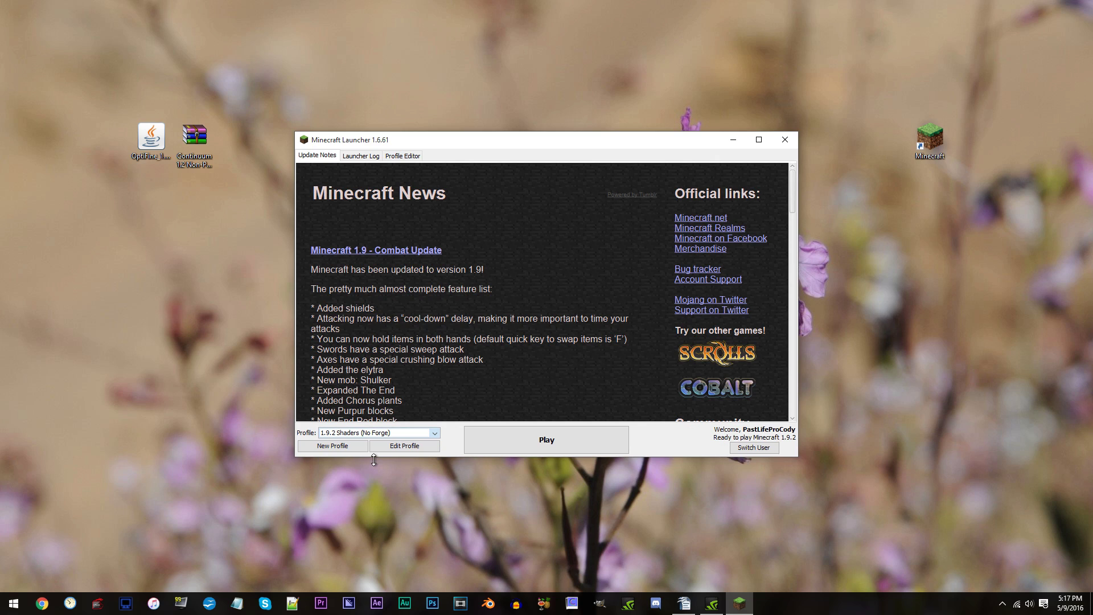
click(434, 448)
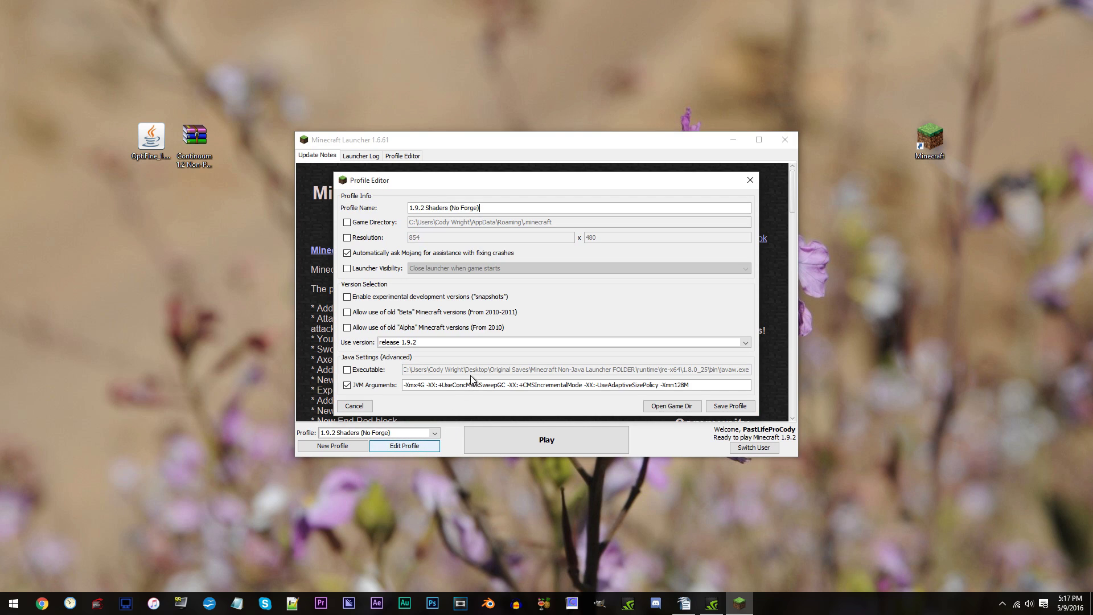
click(403, 344)
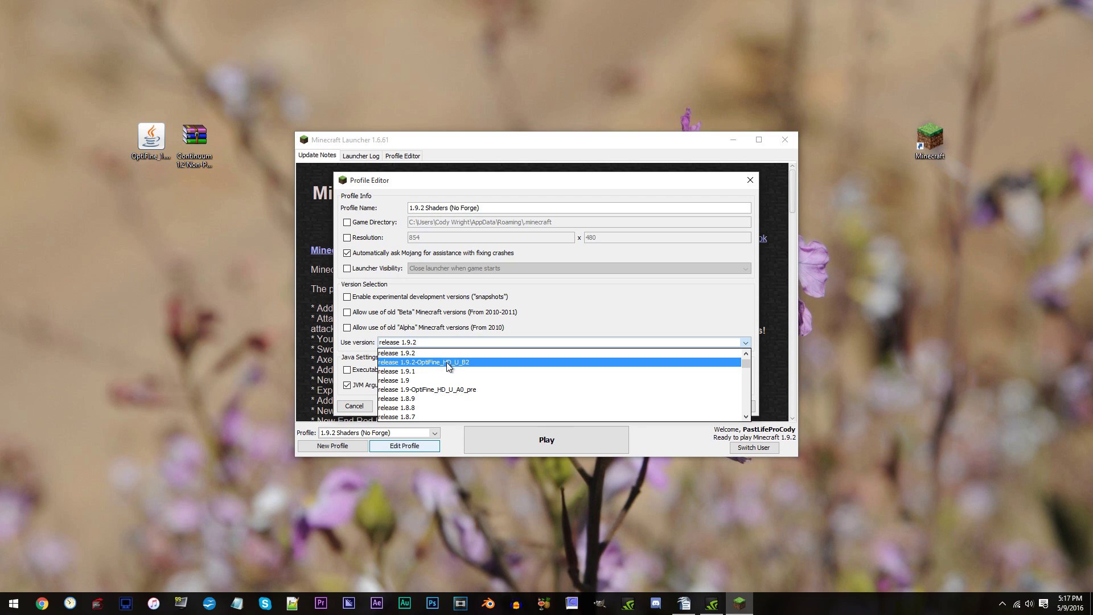
click(517, 362)
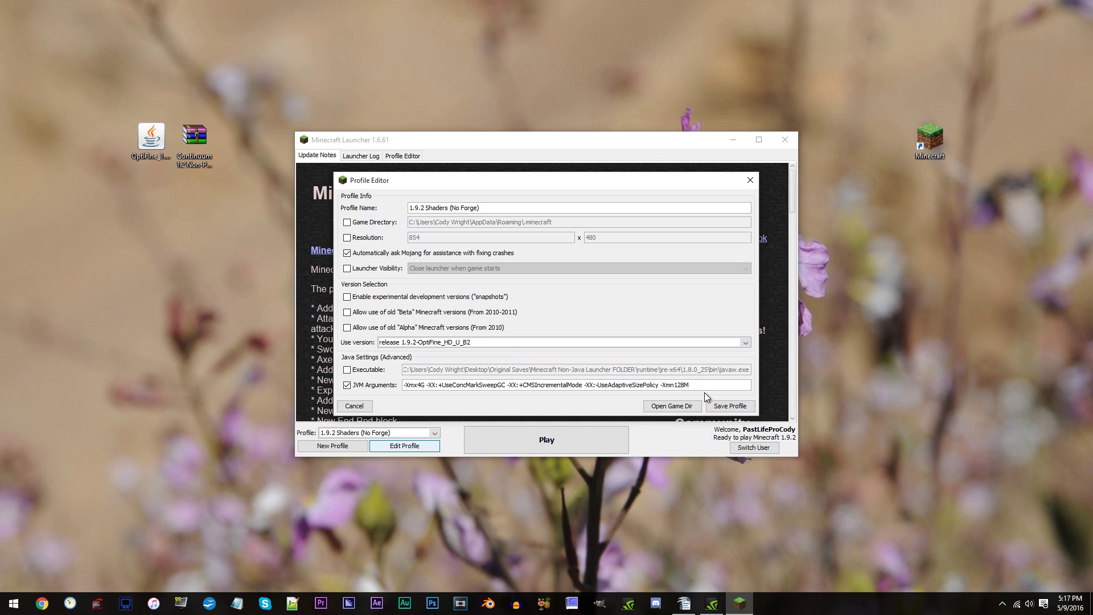
click(720, 405)
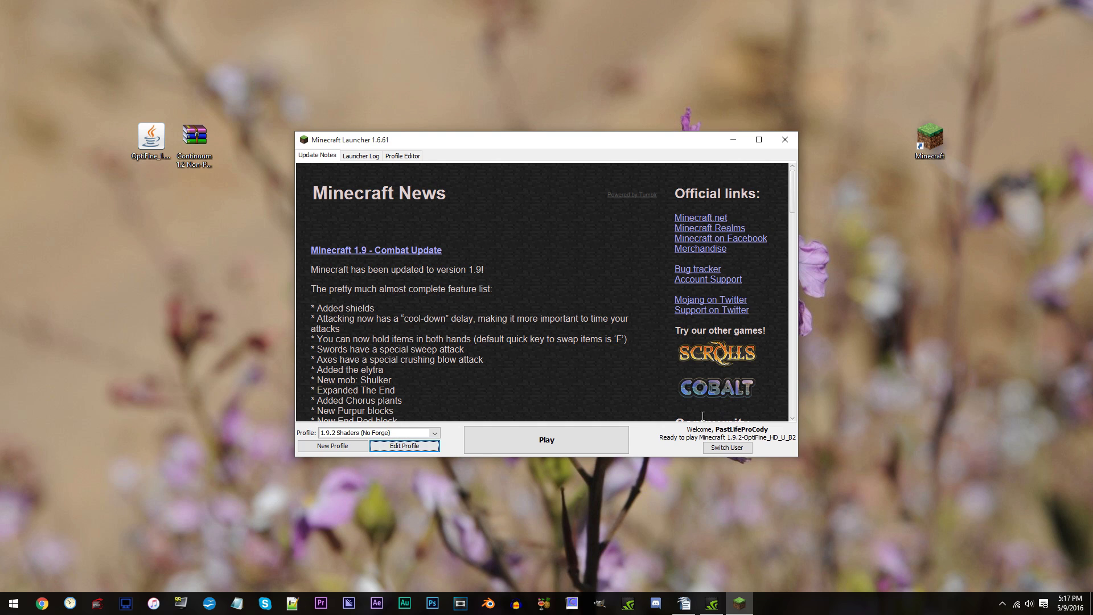
click(433, 434)
Step: Launch the game with the OptiFine profile and maximize its window
click(431, 435)
click(566, 439)
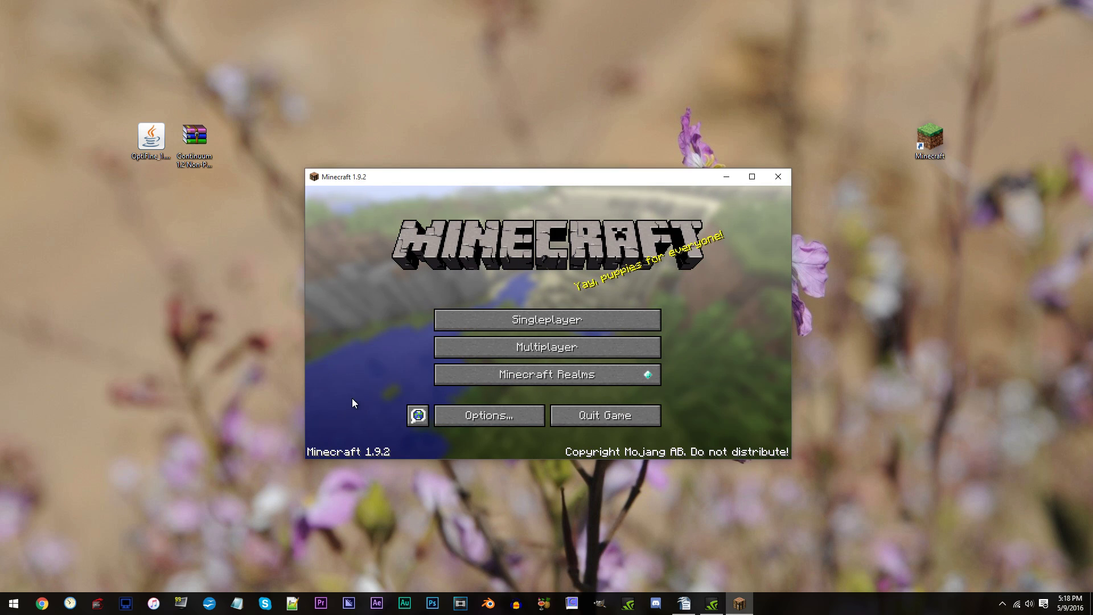
drag(655, 178, 646, 3)
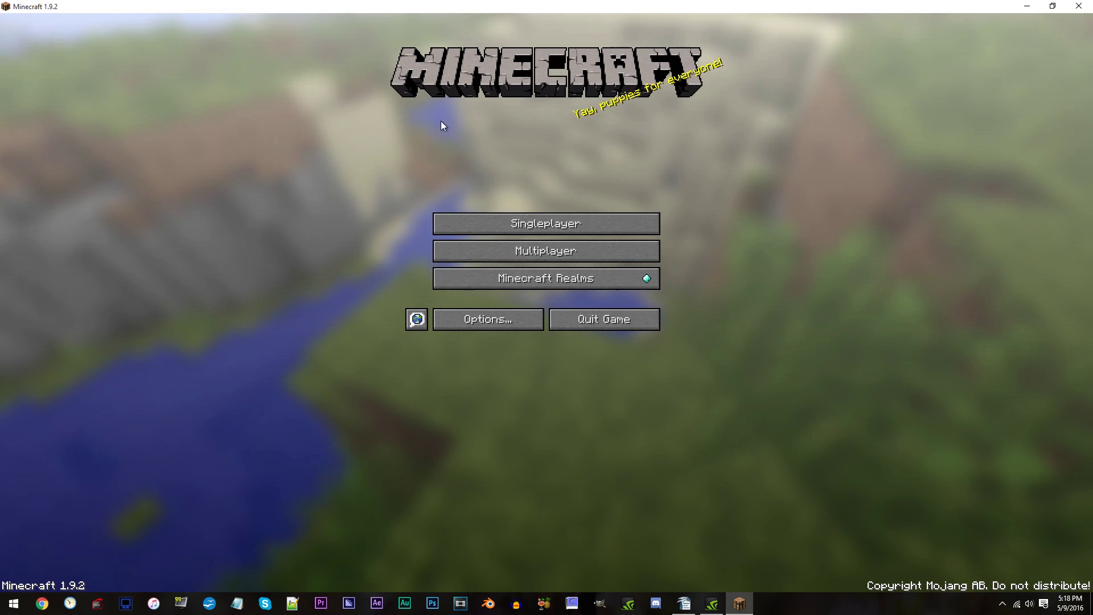
Step: Go to Options > Video Settings > Shaders to view the available shader packs
click(514, 319)
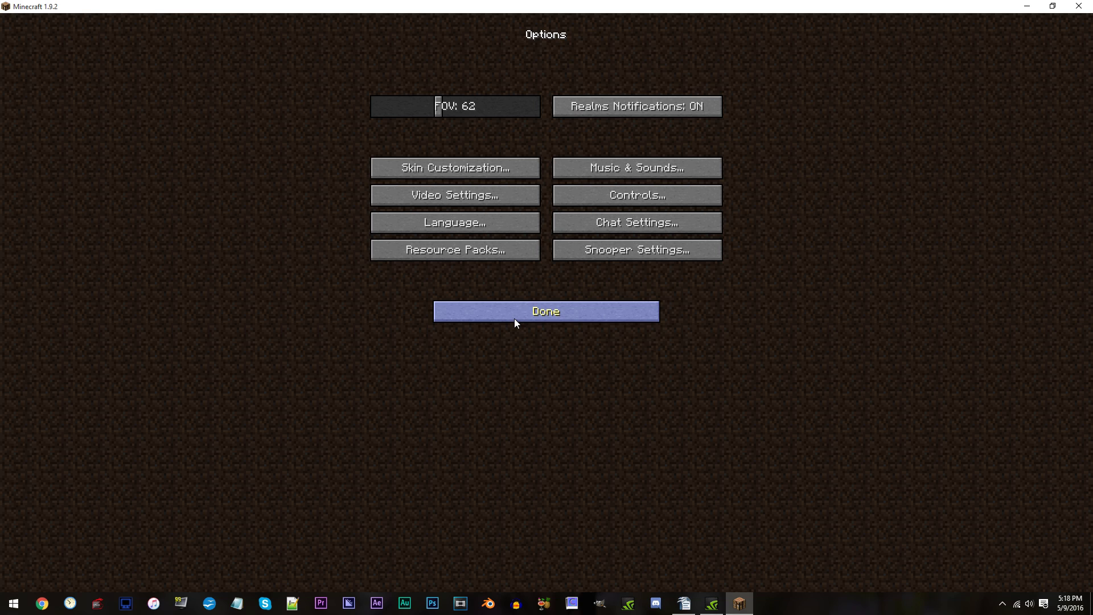
click(416, 195)
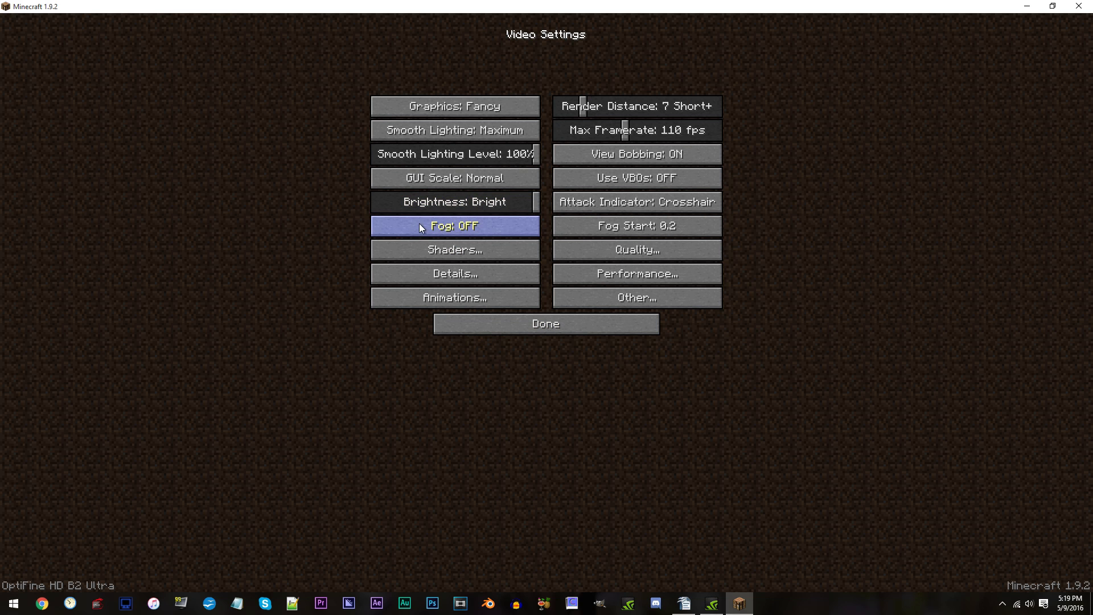
click(470, 251)
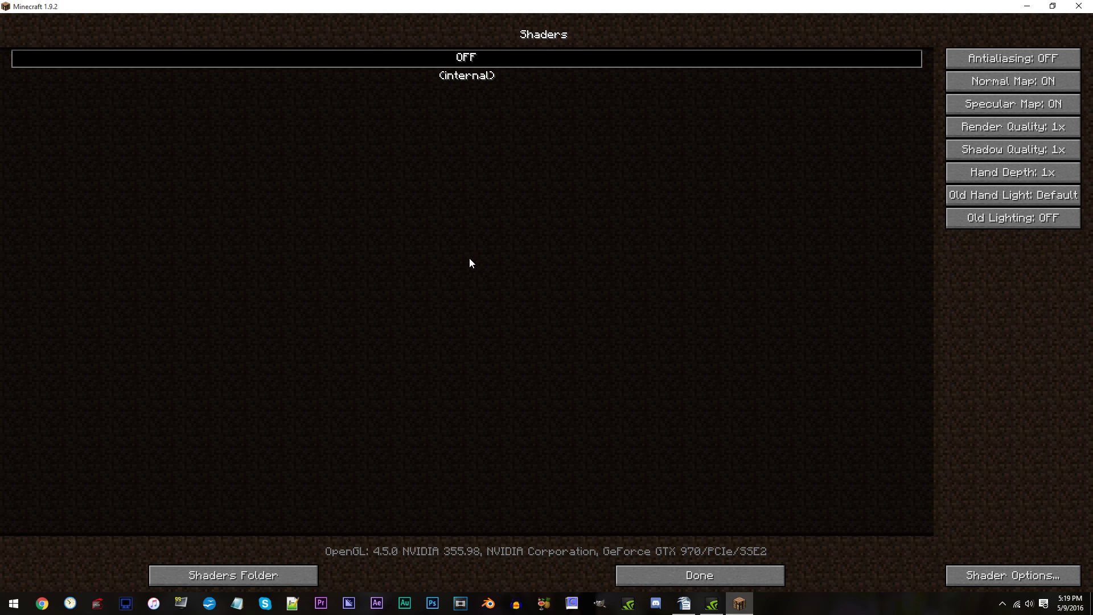
Step: Move Continuum 1.2 Non-PBR (Low-Ultra) Classic.zip from the desktop into the shaderpacks folder, then restore the game
click(255, 568)
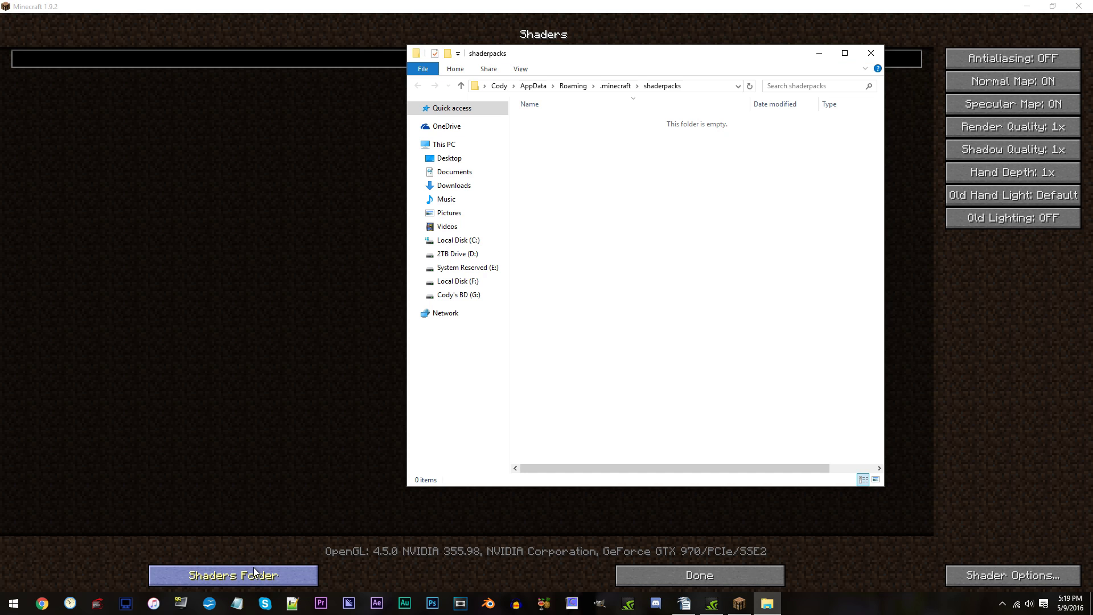
click(1024, 7)
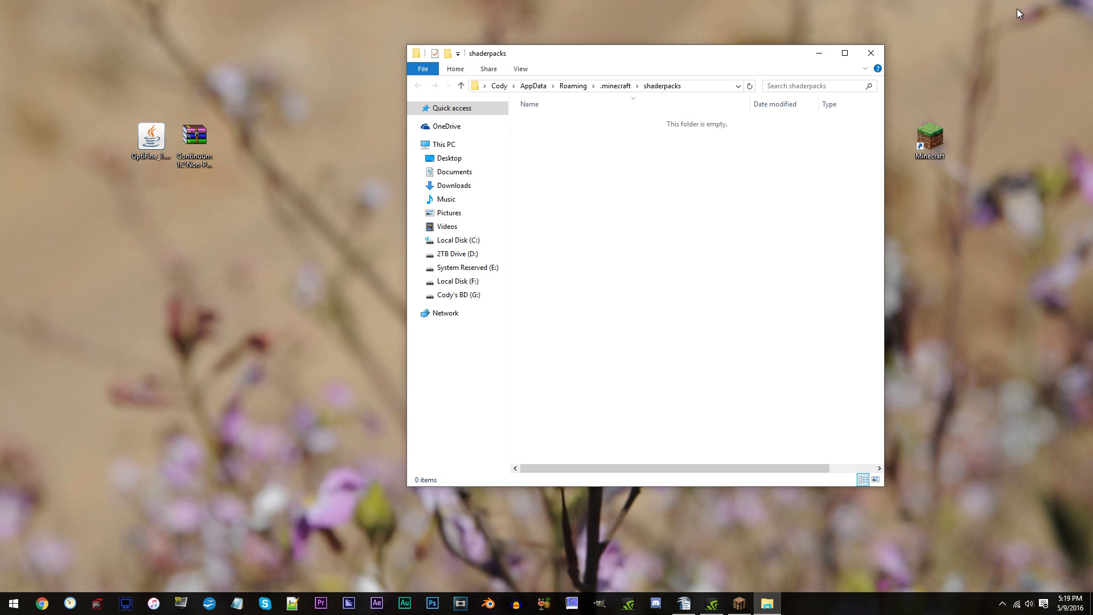
drag(186, 135, 686, 201)
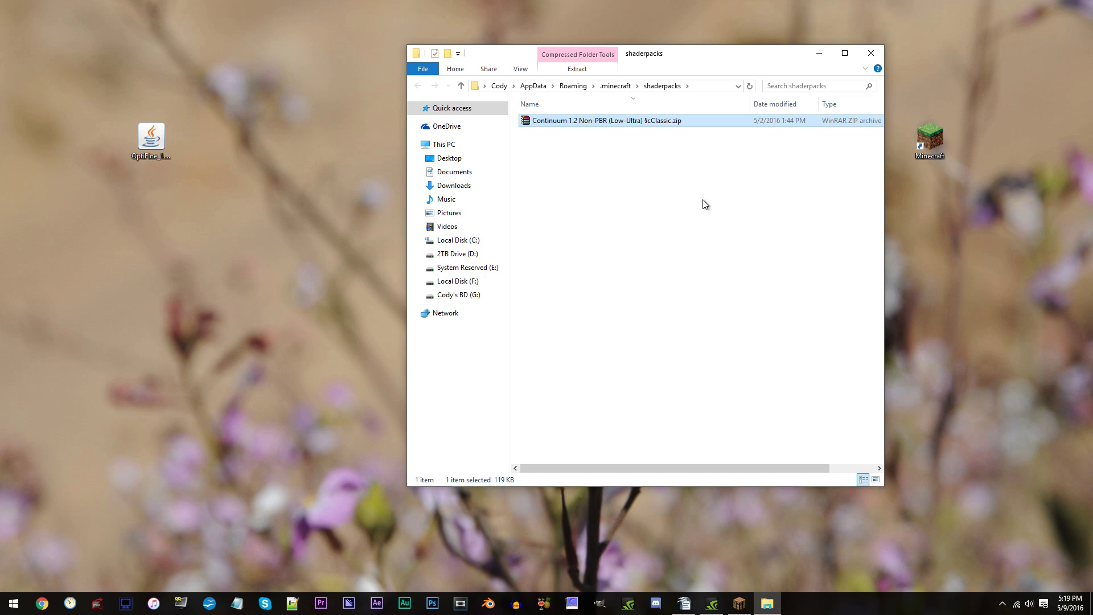
click(871, 53)
click(739, 603)
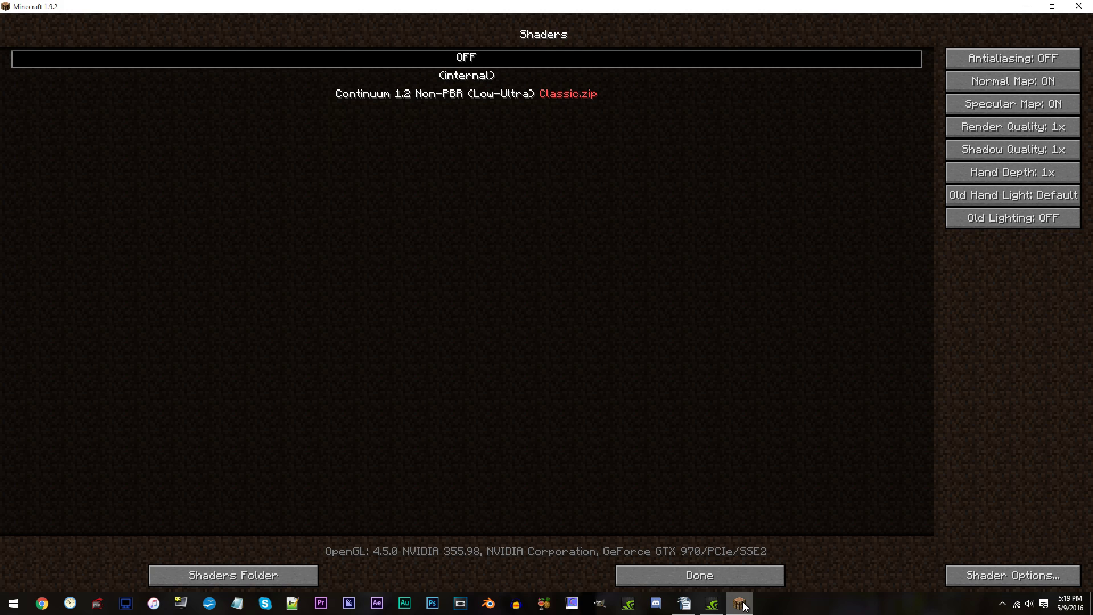
Step: Choose Continuum 1.2 Non-PBR (Low-Ultra) Classic.zip in the Shaders list
click(461, 98)
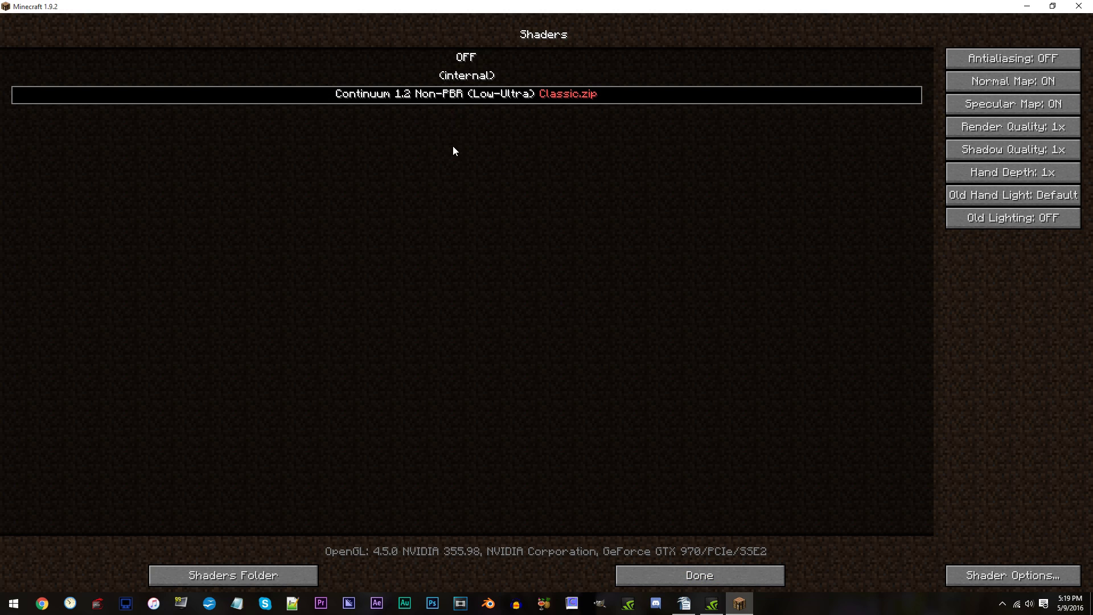